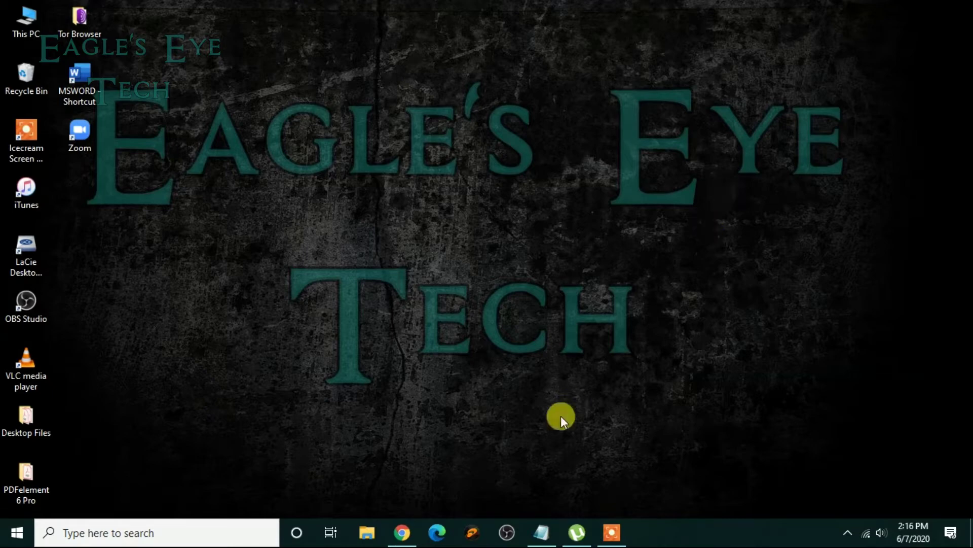
- Search 'power' in the Windows taskbar search and launch PowerPoint
{"action": "left_click", "coordinate": [173, 529]}
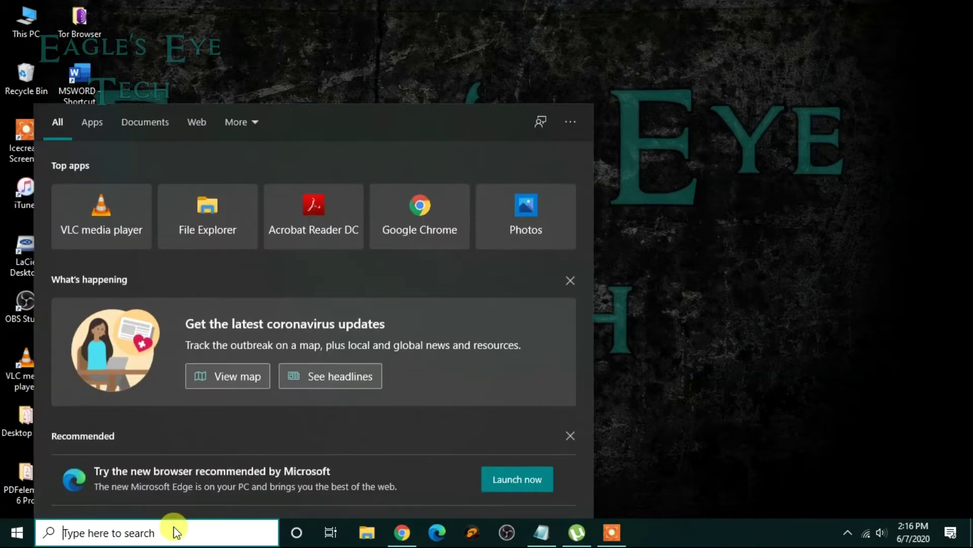
{"action": "type", "text": "pw"}
{"action": "key", "text": "BackSpace"}
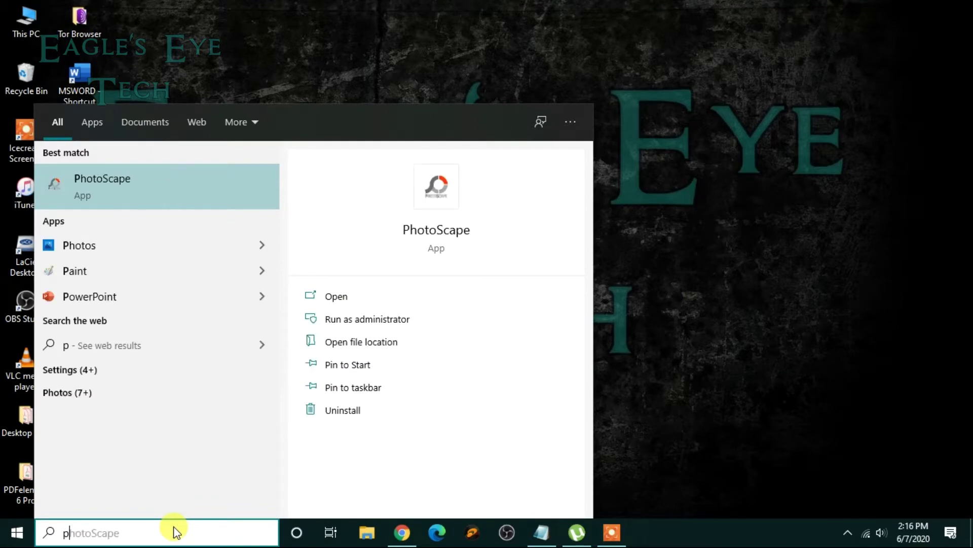
{"action": "type", "text": "ower"}
{"action": "key", "text": "Return"}
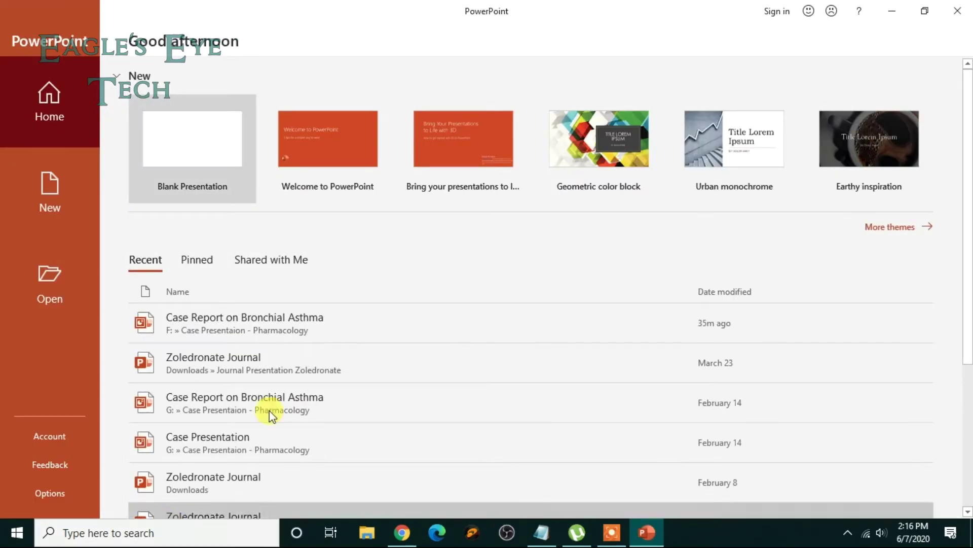
- Open the recent 'Case Report on Bronchial Asthma' presentation from the Open pane
{"action": "left_click", "coordinate": [37, 266]}
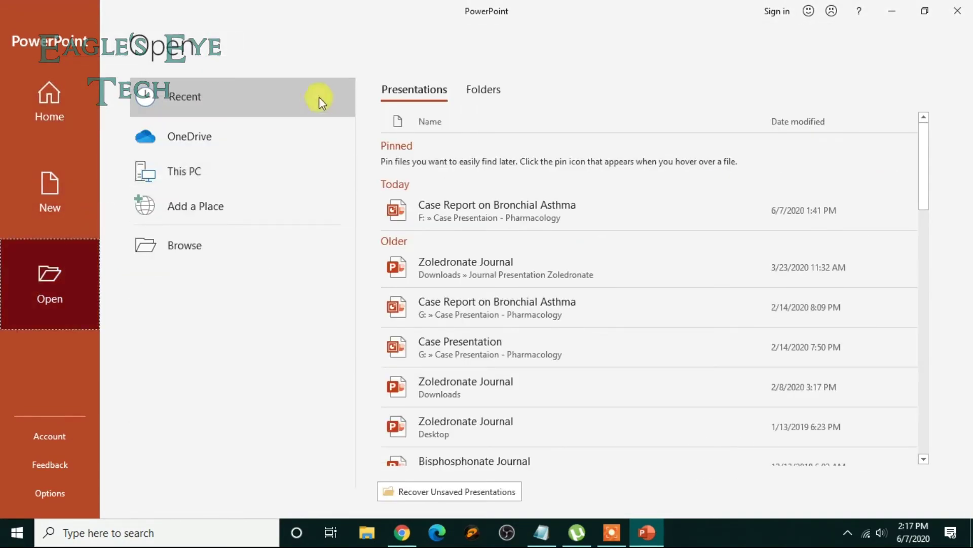
{"action": "left_click", "coordinate": [536, 221]}
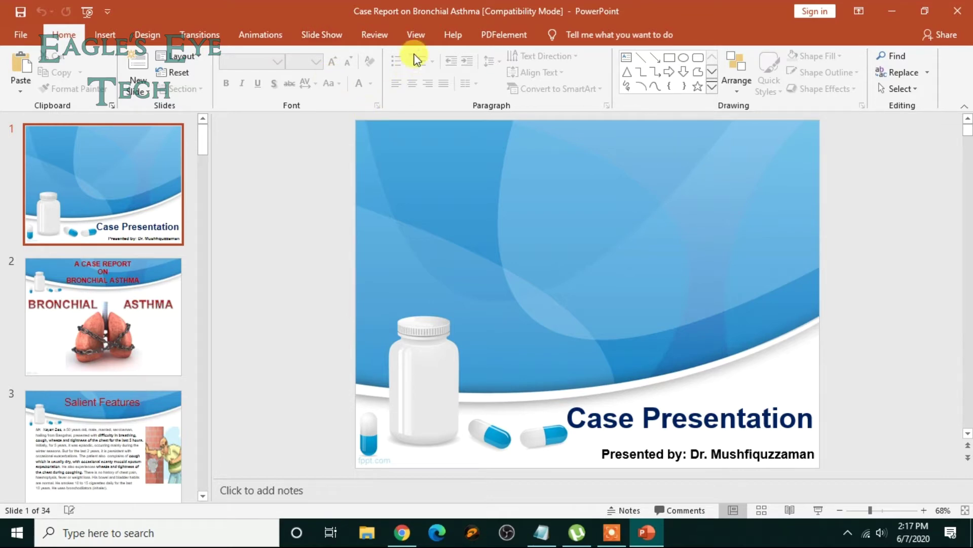
{"action": "left_click", "coordinate": [417, 32]}
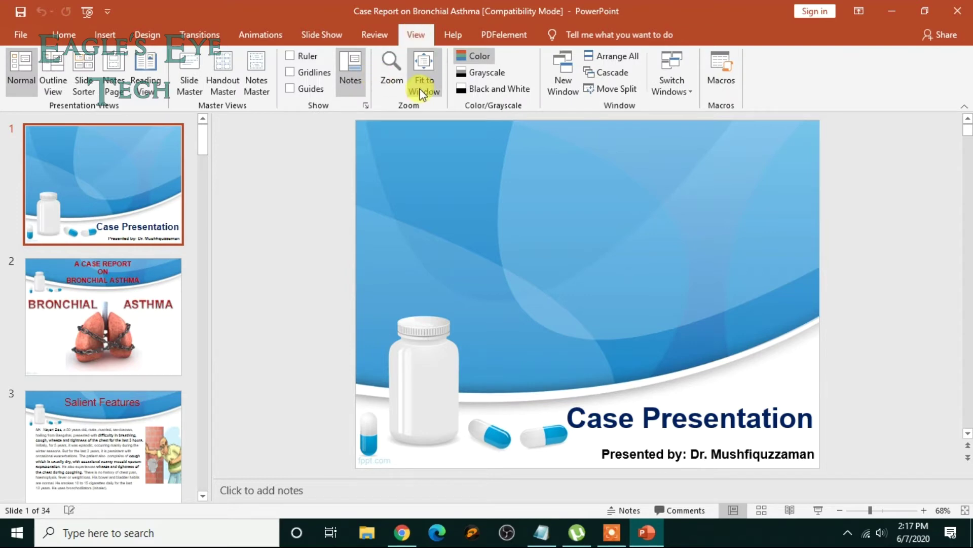
- Enter Slide Master view and select the top-level parent master slide
{"action": "left_click", "coordinate": [190, 87]}
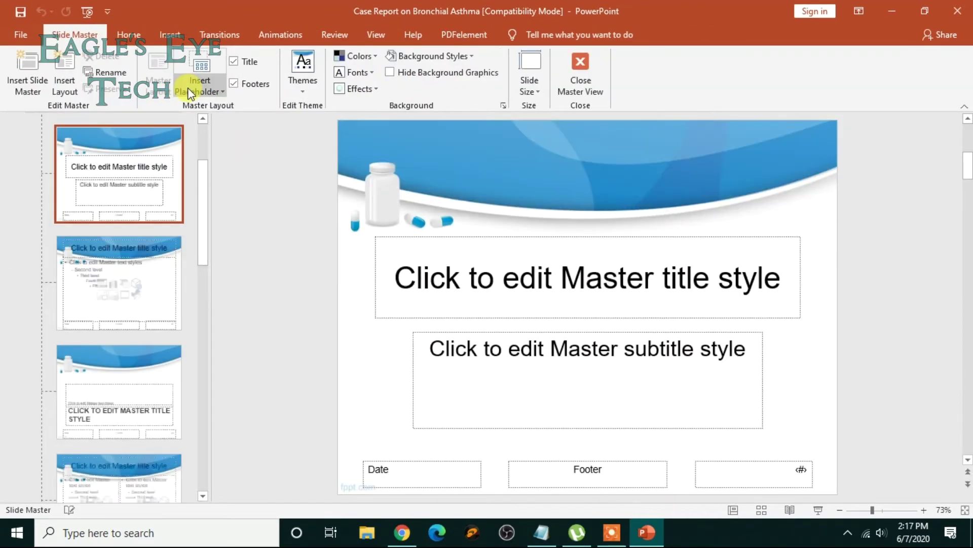
{"action": "left_click_drag", "start_coordinate": [203, 212], "coordinate": [206, 153]}
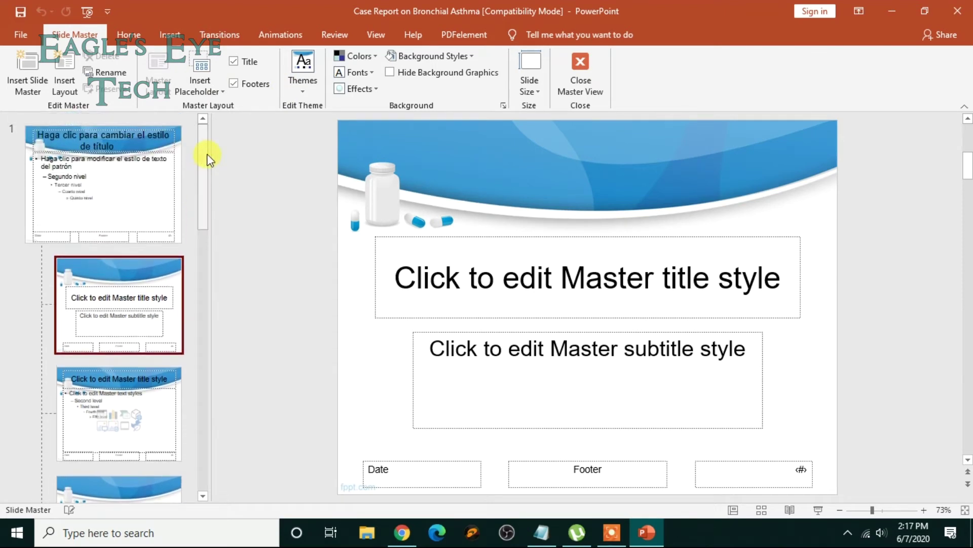
{"action": "left_click", "coordinate": [145, 187]}
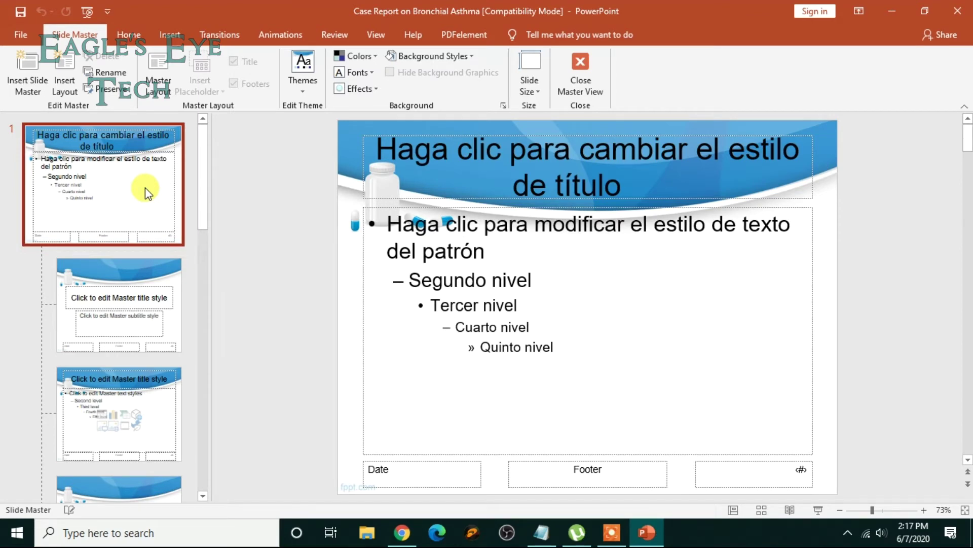
- Draw a text box in the middle of the master slide, type DRAFT, and select the word
{"action": "left_click", "coordinate": [171, 36]}
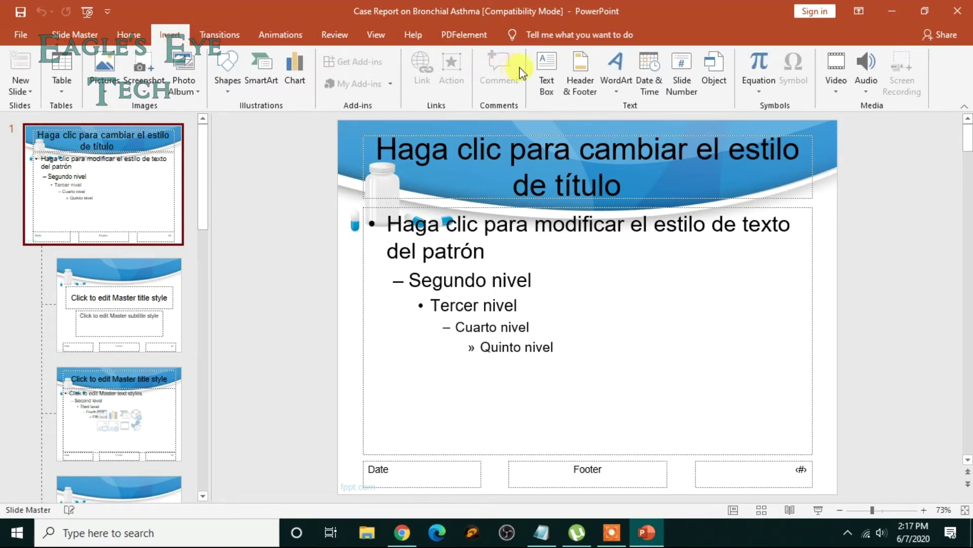
{"action": "left_click", "coordinate": [534, 68]}
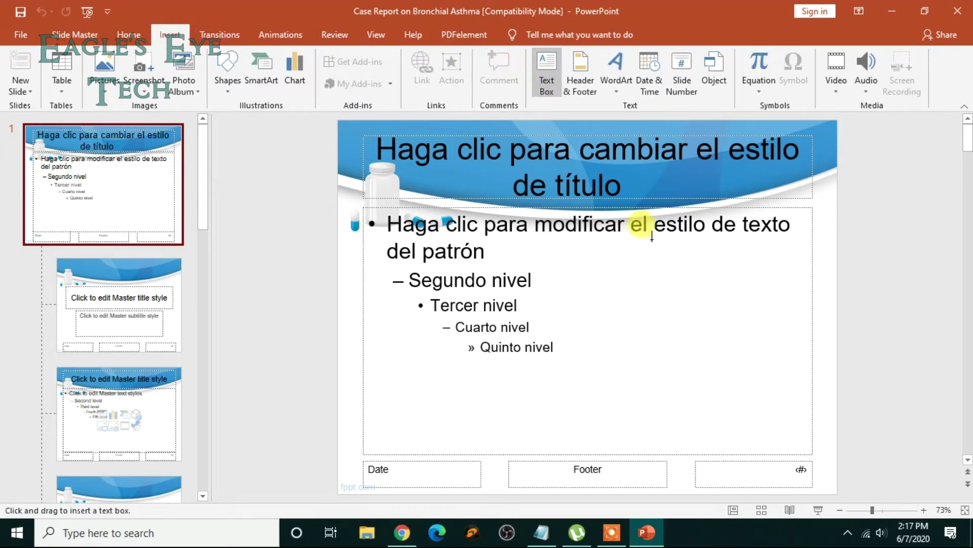
{"action": "mouse_move", "coordinate": [686, 288]}
{"action": "left_mouse_down"}
{"action": "mouse_move", "coordinate": [625, 287]}
{"action": "mouse_move", "coordinate": [513, 369]}
{"action": "left_mouse_up"}
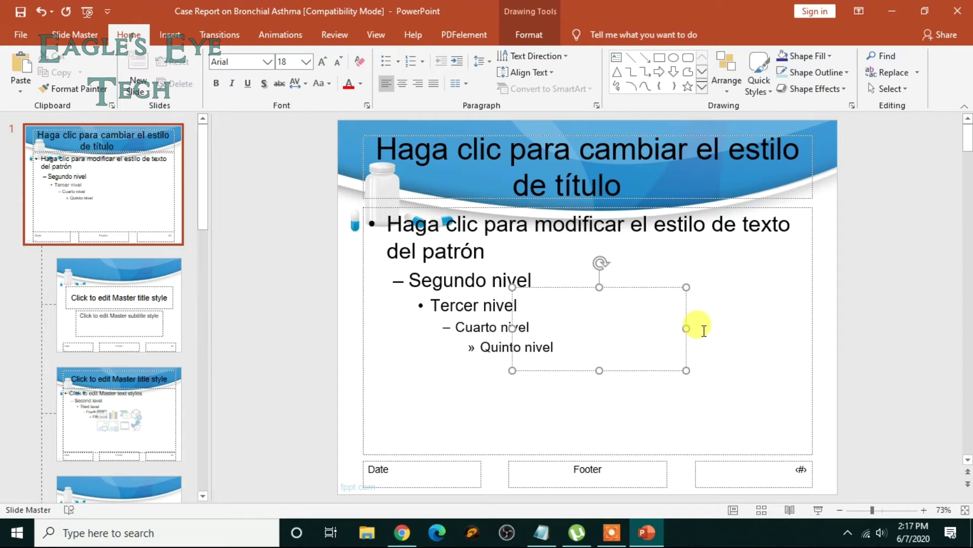
{"action": "type", "text": "DRAFT"}
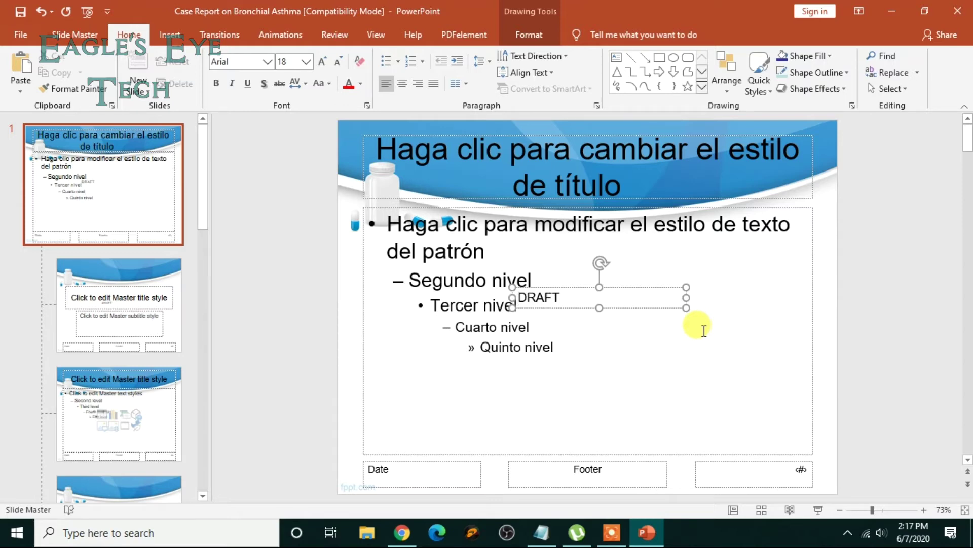
{"action": "double_click", "coordinate": [558, 298]}
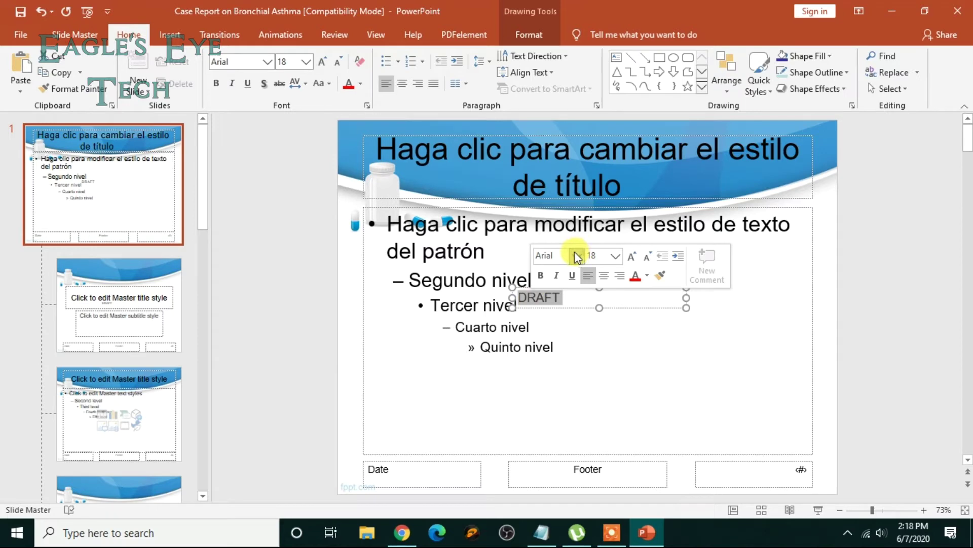
{"action": "right_click", "coordinate": [559, 304]}
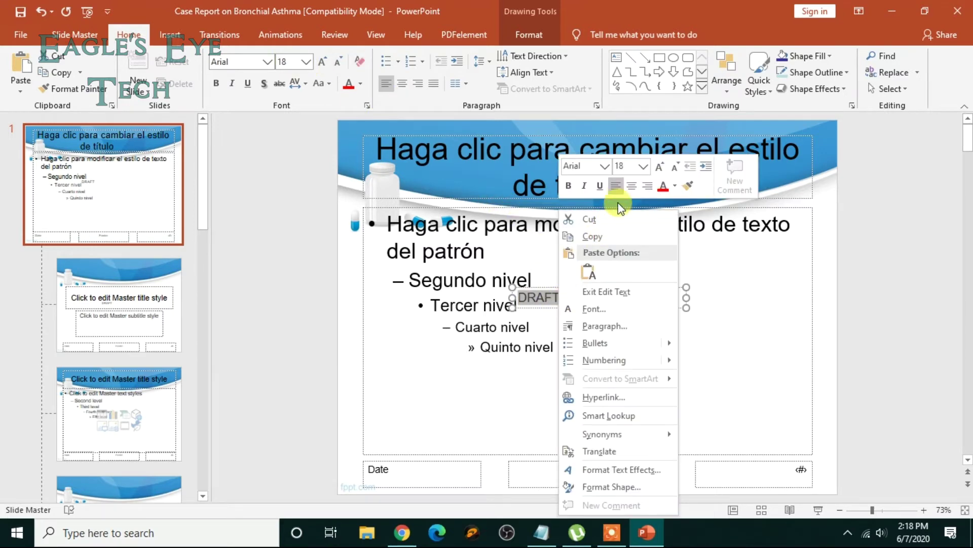
- Set the DRAFT text to 96 pt and widen its box so it fits one line
{"action": "left_click", "coordinate": [643, 168]}
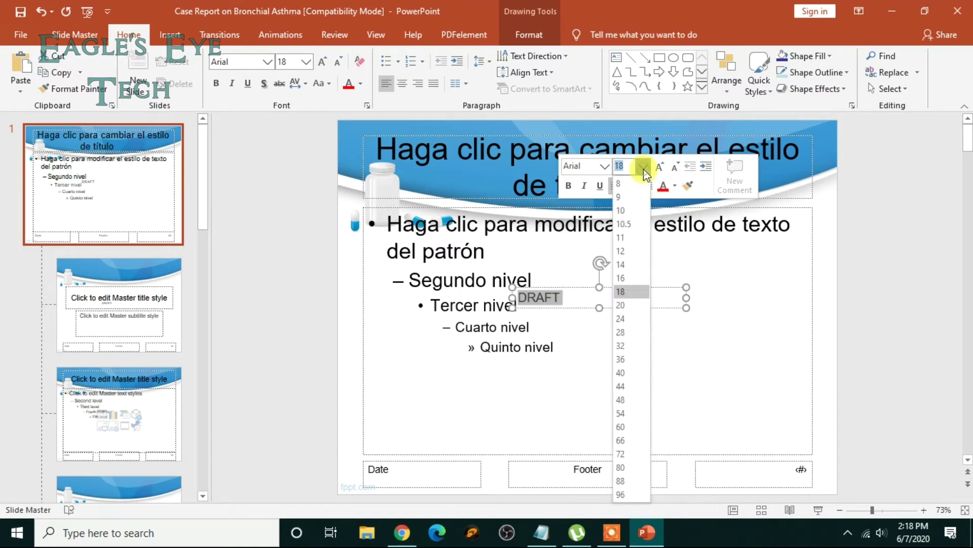
{"action": "left_click", "coordinate": [631, 492]}
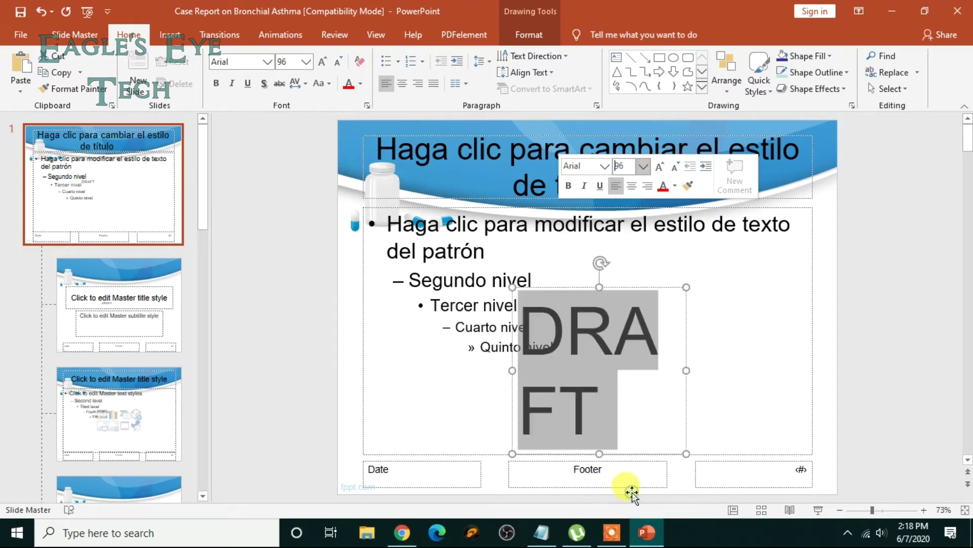
{"action": "left_click_drag", "start_coordinate": [686, 370], "coordinate": [751, 370]}
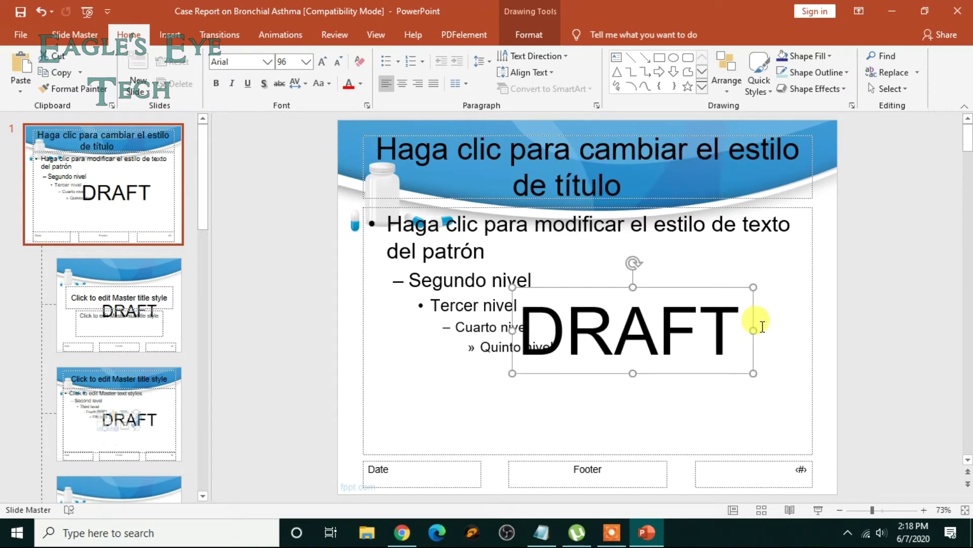
{"action": "right_click", "coordinate": [659, 331]}
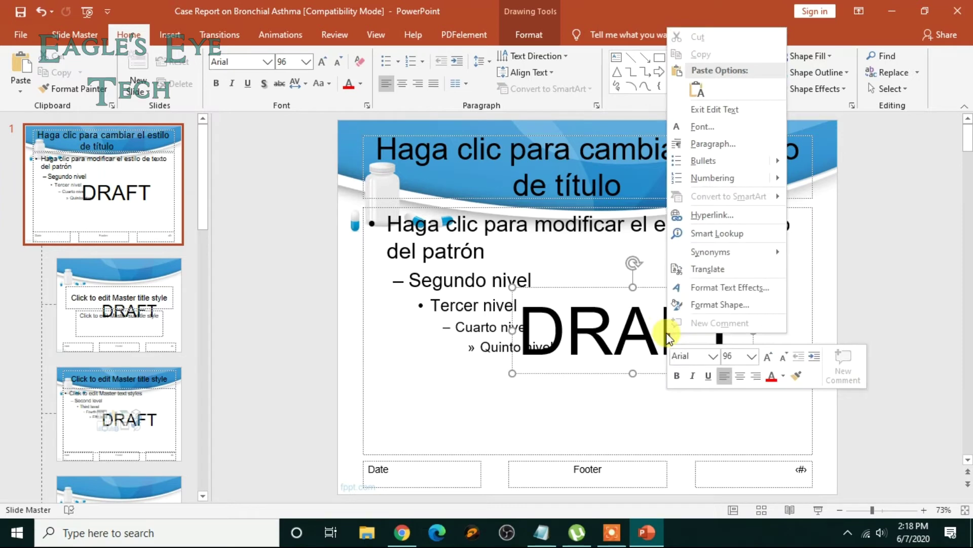
- Colour the DRAFT text a custom salmon orange, RGB 236, 140, 110 (#EC8C6E)
{"action": "left_click", "coordinate": [785, 376]}
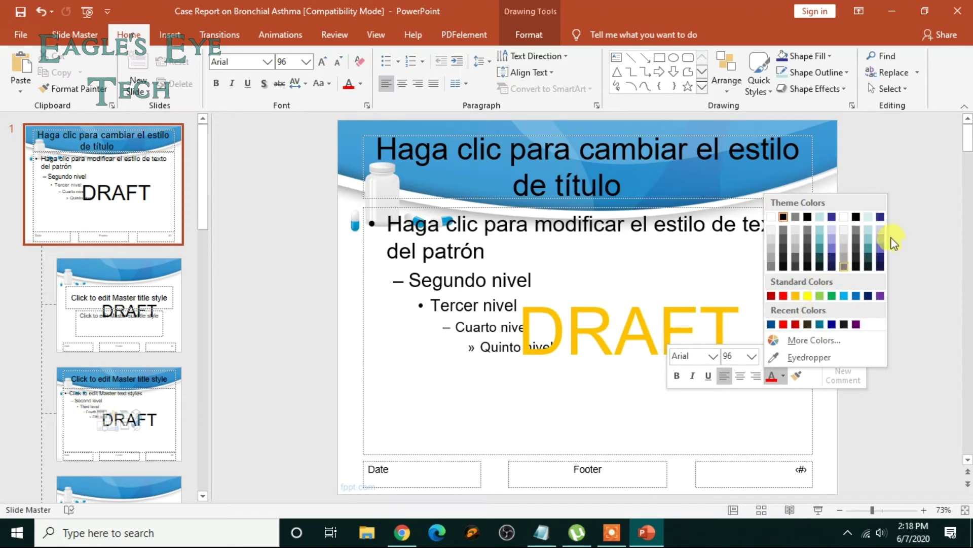
{"action": "left_click", "coordinate": [797, 340]}
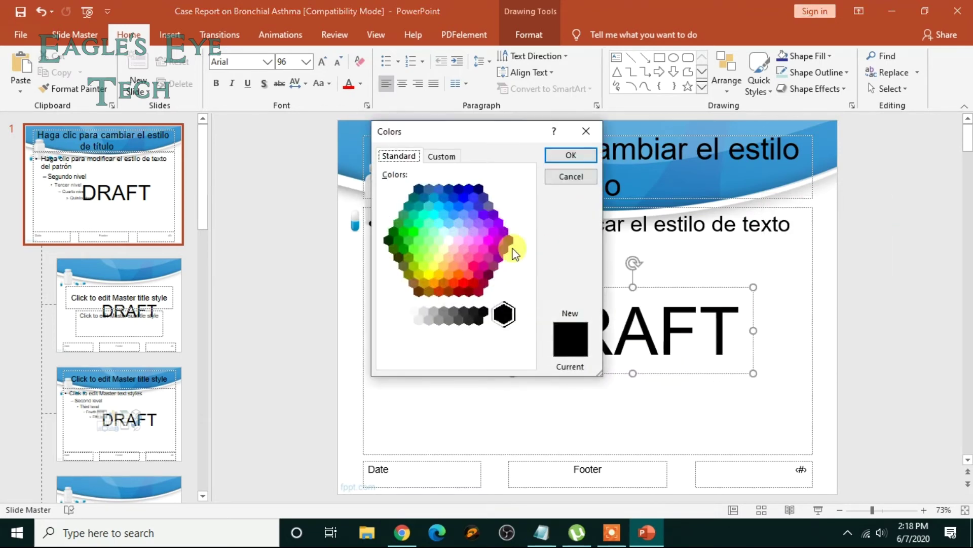
{"action": "left_click", "coordinate": [449, 273]}
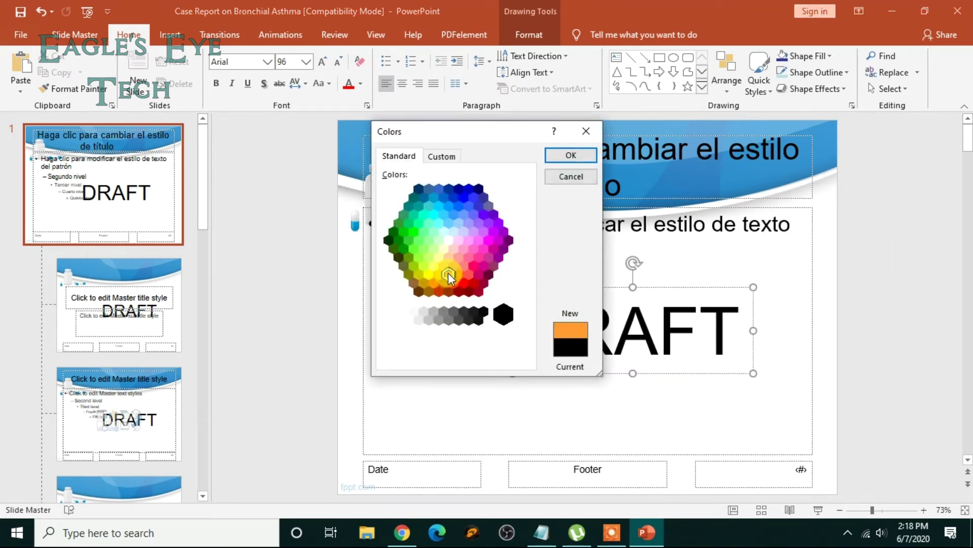
{"action": "left_click", "coordinate": [442, 156]}
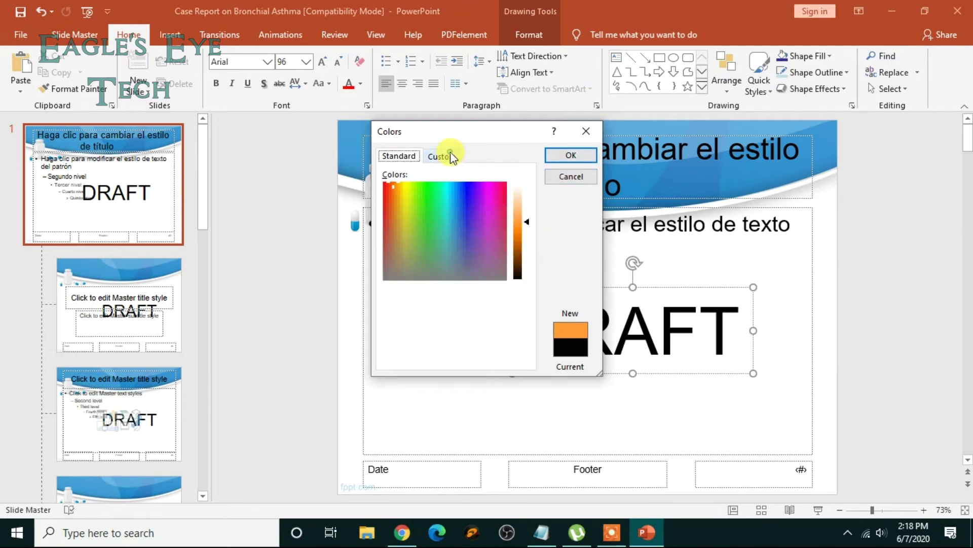
{"action": "left_click", "coordinate": [385, 228]}
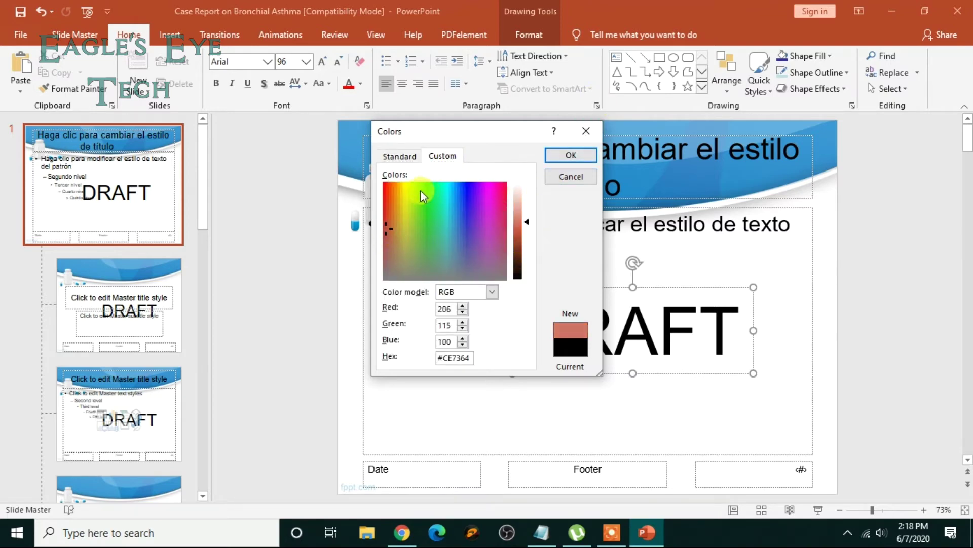
{"action": "left_click", "coordinate": [389, 205]}
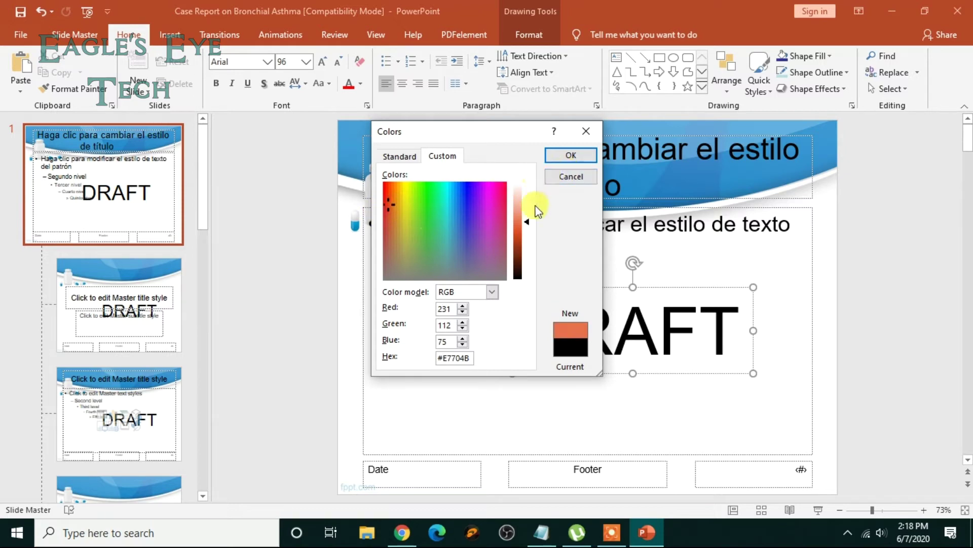
{"action": "left_click_drag", "start_coordinate": [528, 222], "coordinate": [528, 215]}
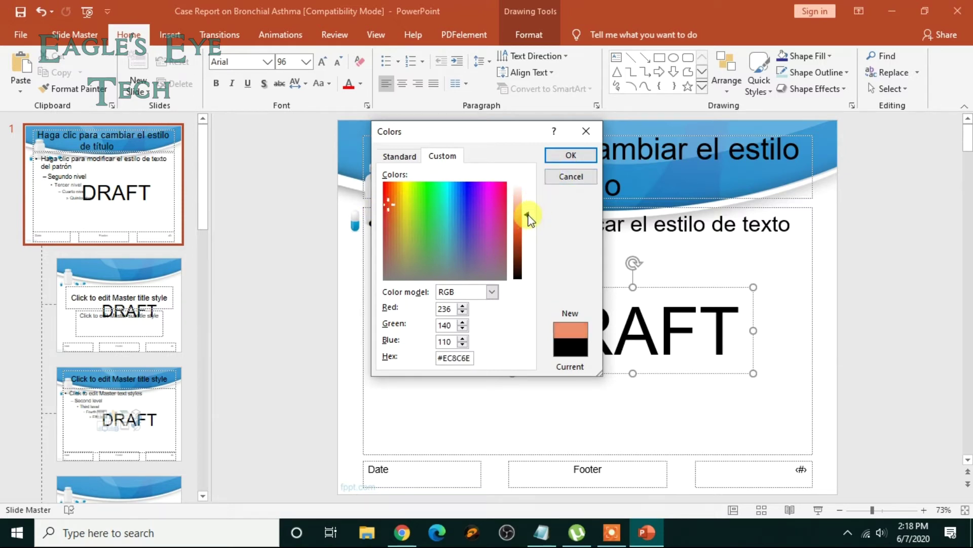
{"action": "left_click", "coordinate": [571, 156]}
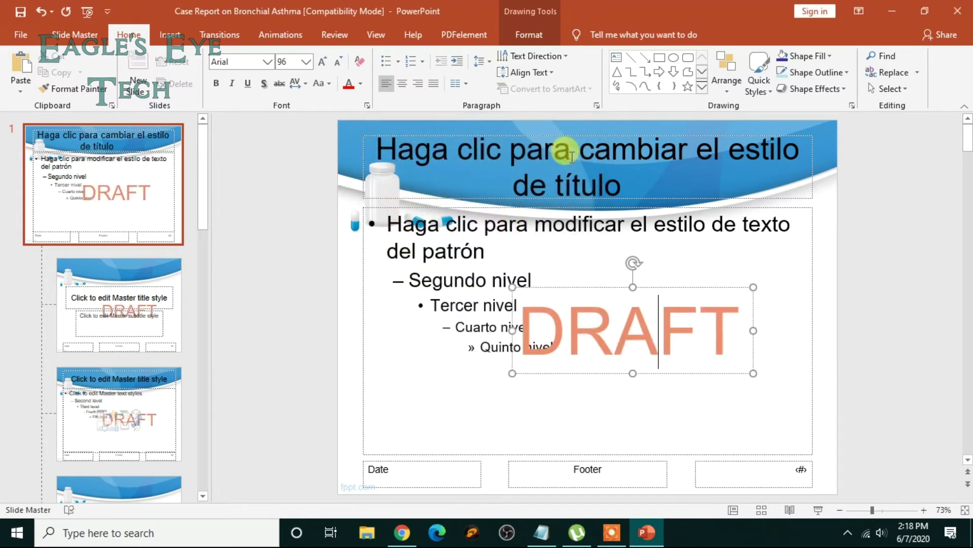
{"action": "left_click", "coordinate": [660, 327]}
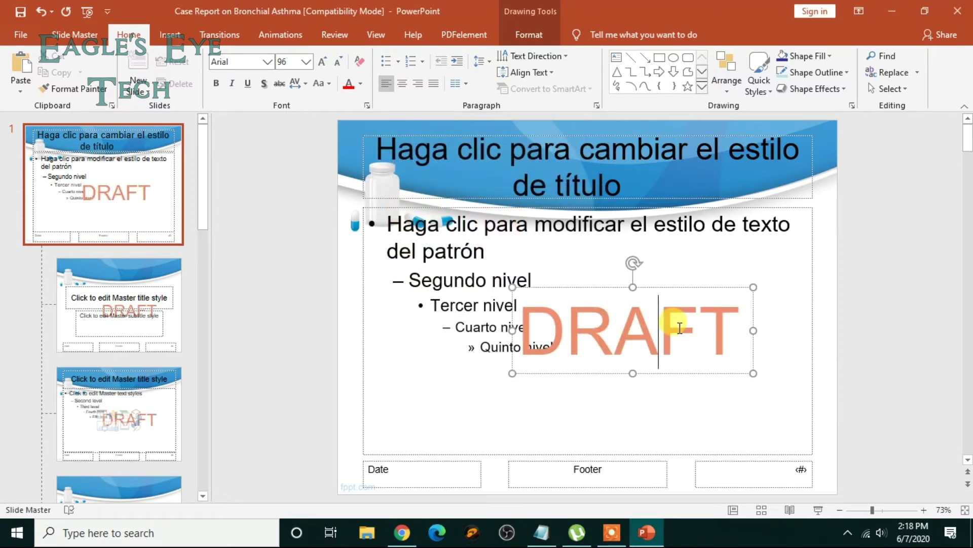
- Rotate DRAFT into a diagonal, reposition it on the master, and close Master View
{"action": "left_click_drag", "start_coordinate": [631, 259], "coordinate": [575, 257]}
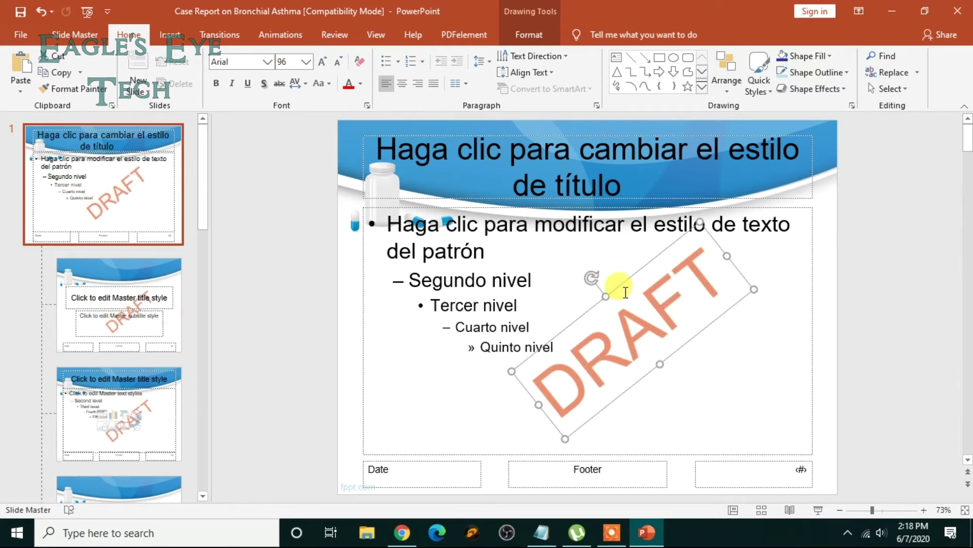
{"action": "left_click_drag", "start_coordinate": [617, 280], "coordinate": [578, 283]}
{"action": "mouse_move", "coordinate": [651, 208]}
{"action": "left_mouse_down"}
{"action": "mouse_move", "coordinate": [655, 217]}
{"action": "mouse_move", "coordinate": [656, 204]}
{"action": "left_mouse_up"}
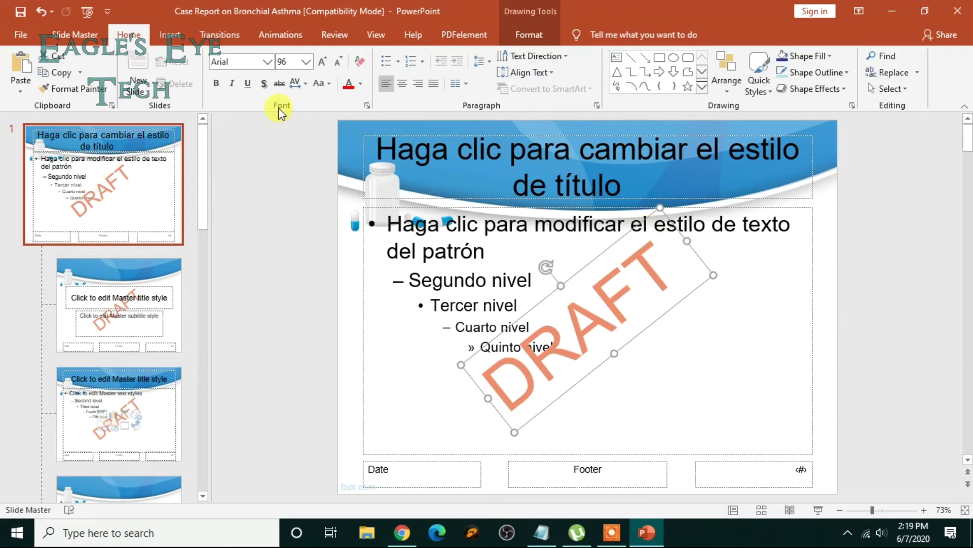
{"action": "left_click", "coordinate": [61, 39]}
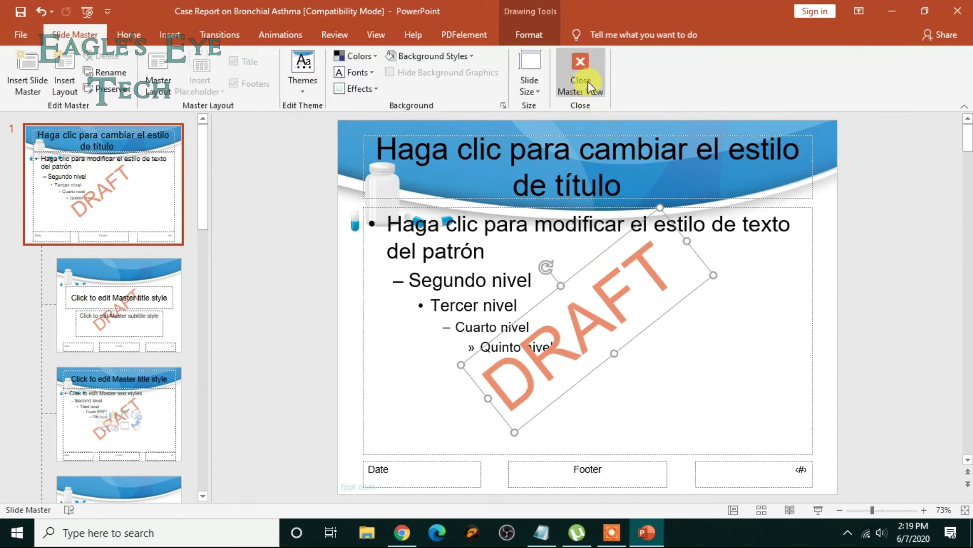
{"action": "left_click", "coordinate": [590, 80]}
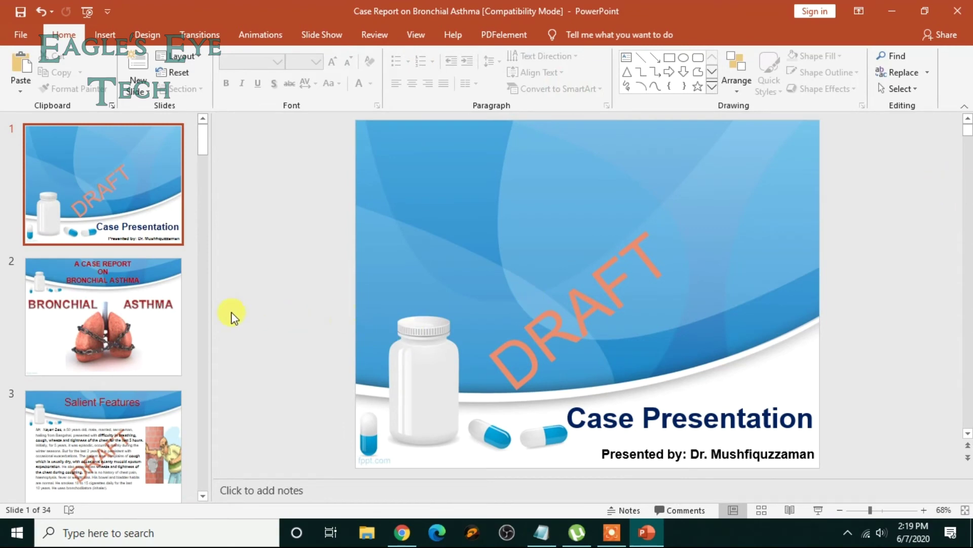
- Check slides 2, 3 (Salient Features) and 4 (examination findings) for the diagonal DRAFT watermark
{"action": "left_click", "coordinate": [152, 311]}
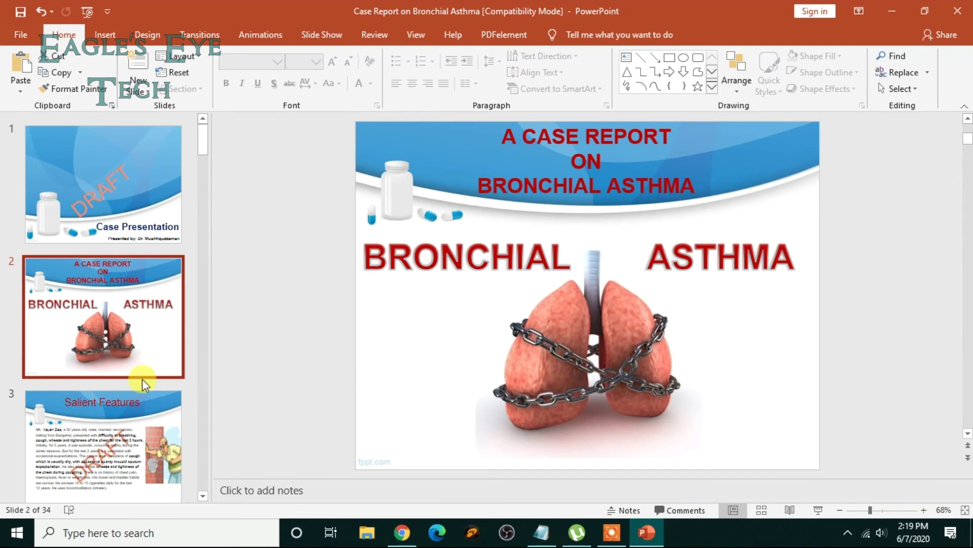
{"action": "left_click", "coordinate": [124, 434]}
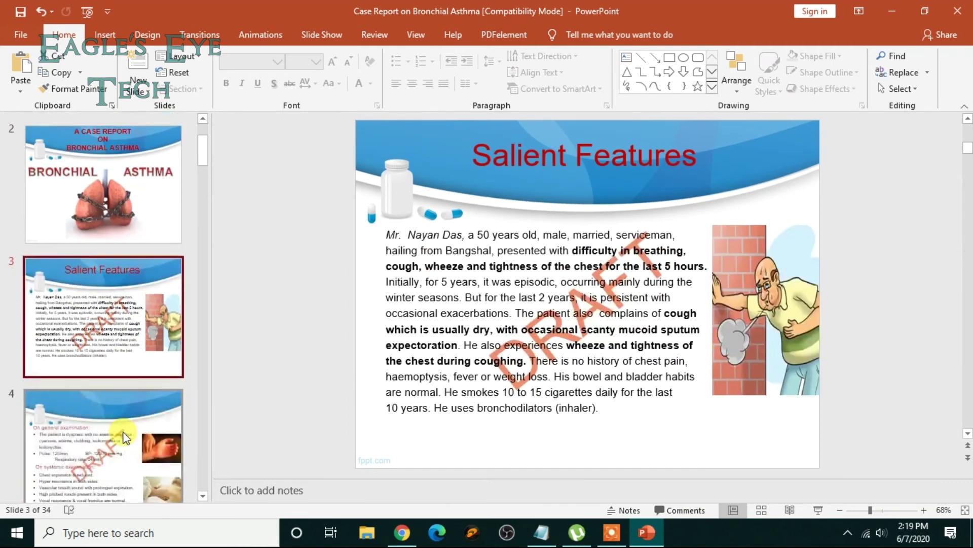
{"action": "left_click", "coordinate": [128, 175]}
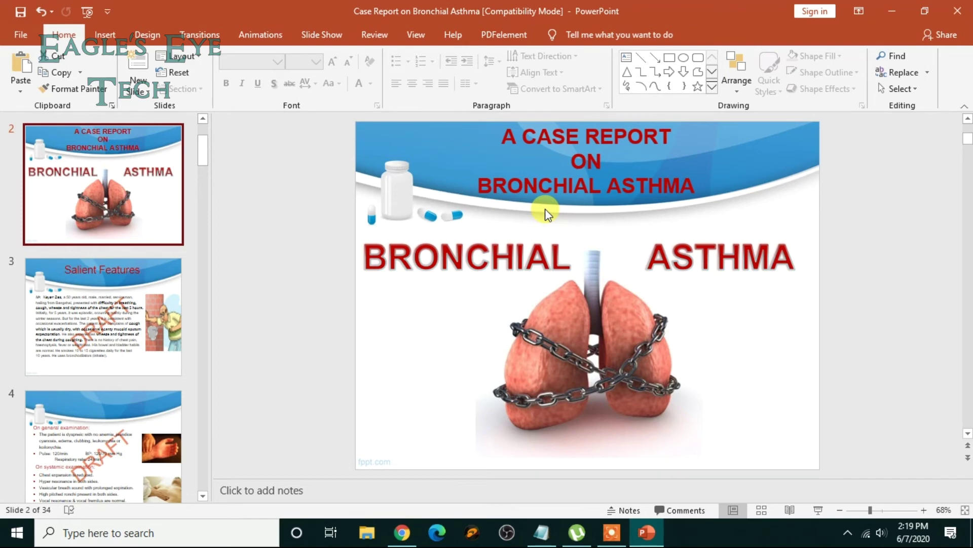
{"action": "left_click", "coordinate": [166, 326]}
{"action": "left_click", "coordinate": [137, 413]}
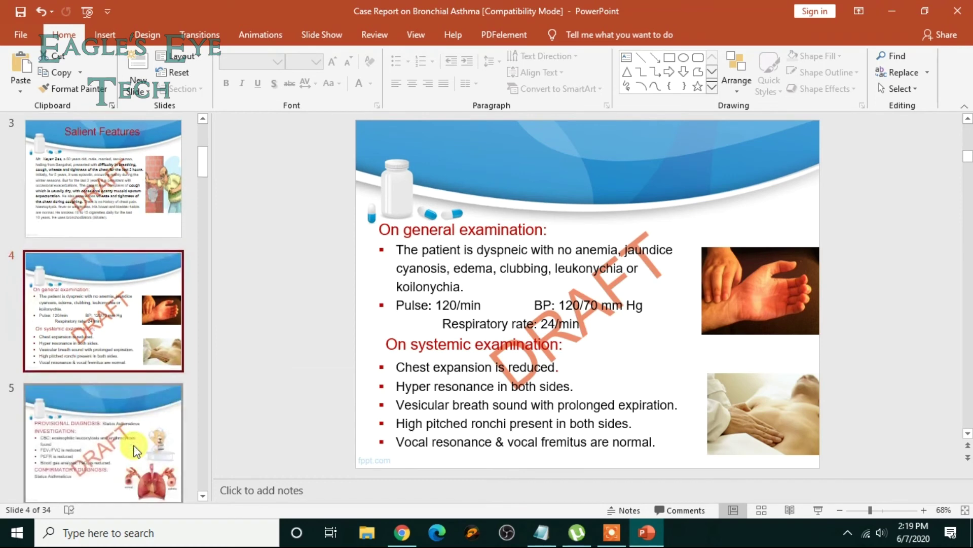